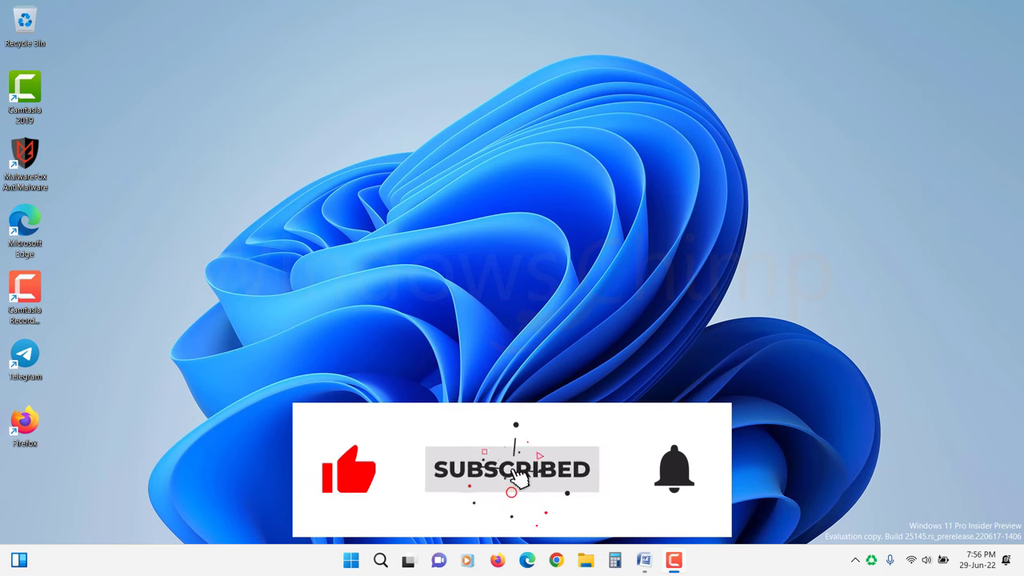
Step: Open the Gaming > Xbox Game Bar settings page to confirm the controller-button shortcut is on
click(350, 560)
click(552, 187)
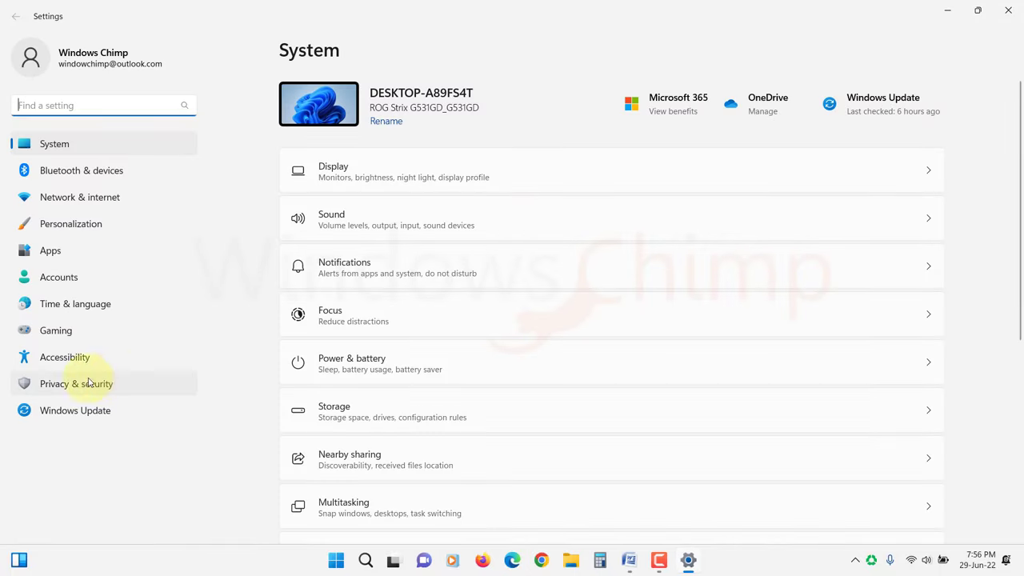
click(65, 334)
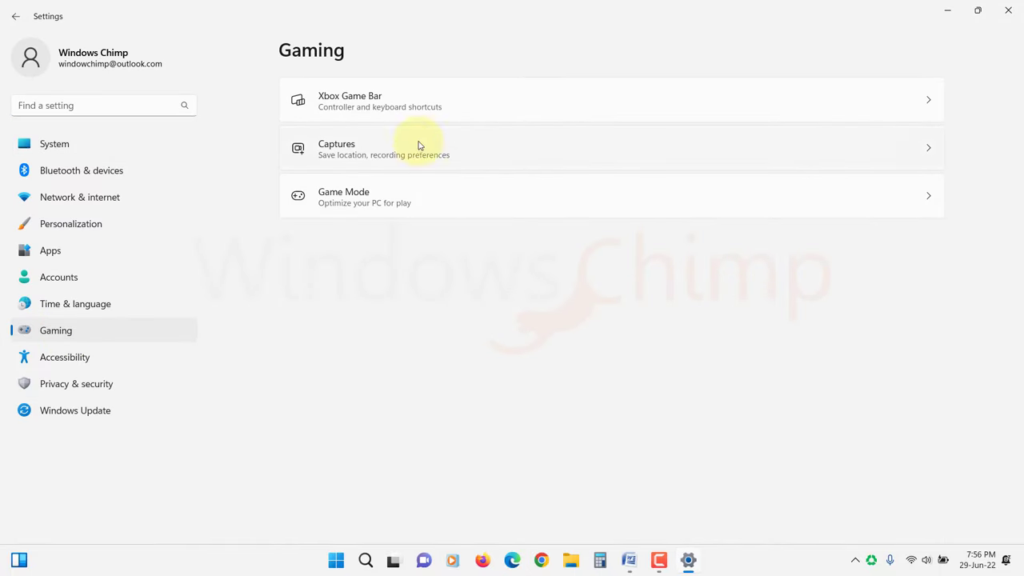
click(414, 112)
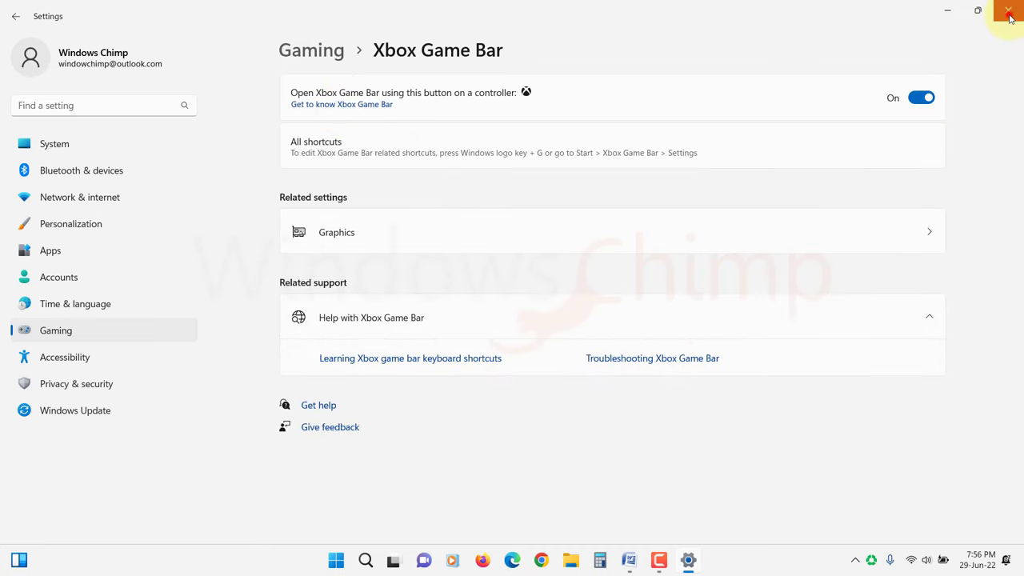
Step: Close Settings, open the Game Bar overlay with Win+G and test the Capture mic button
click(1009, 16)
click(350, 560)
click(677, 514)
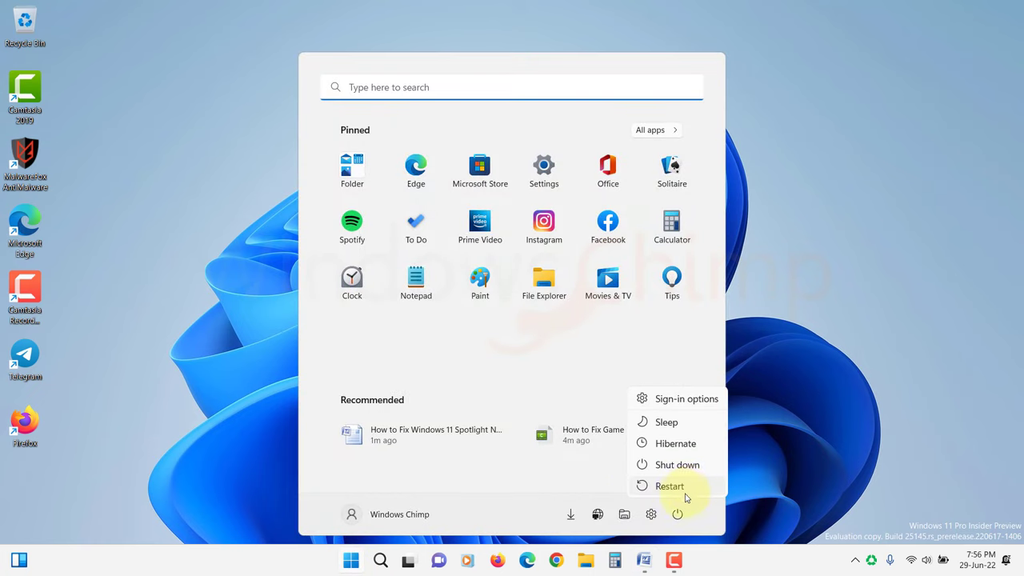
key(super)
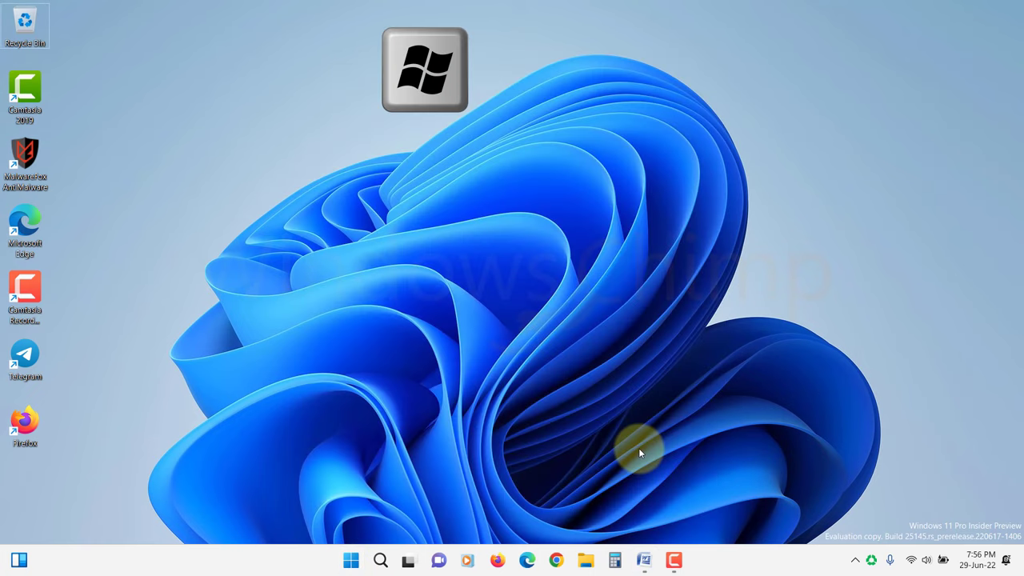
key(super+g)
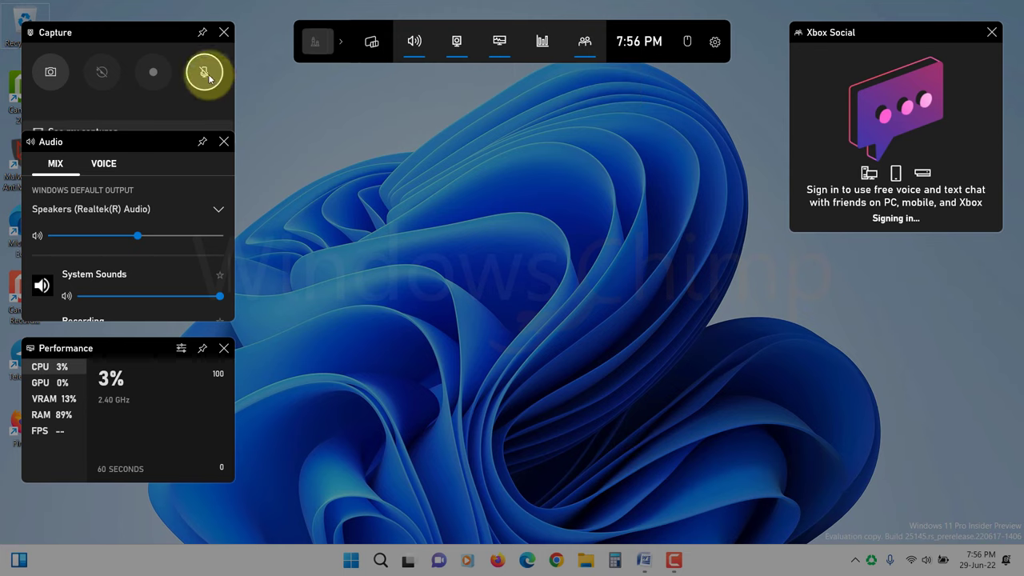
click(159, 75)
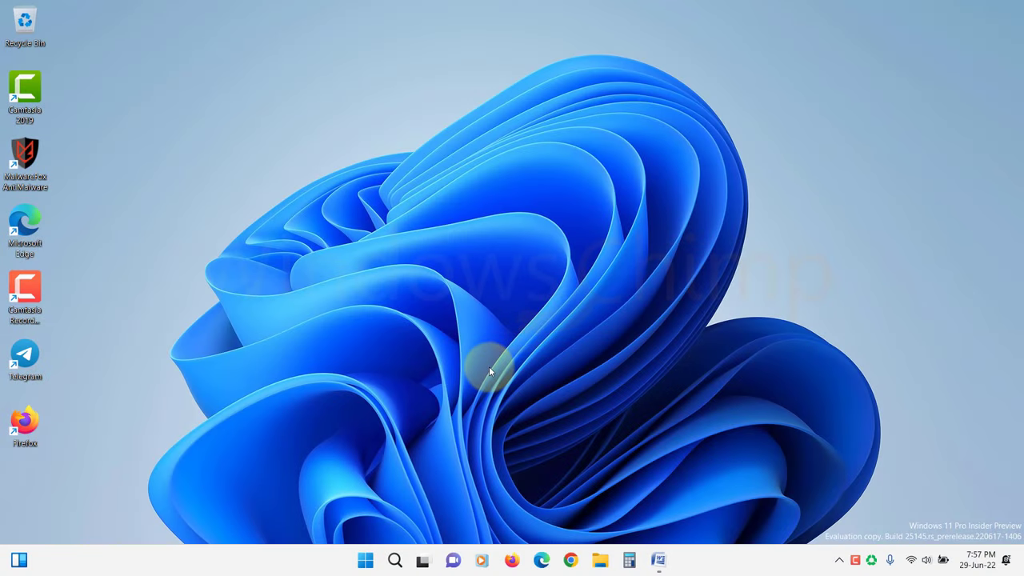
Step: Find Xbox Game Bar in Installed apps and open its Advanced options
click(365, 562)
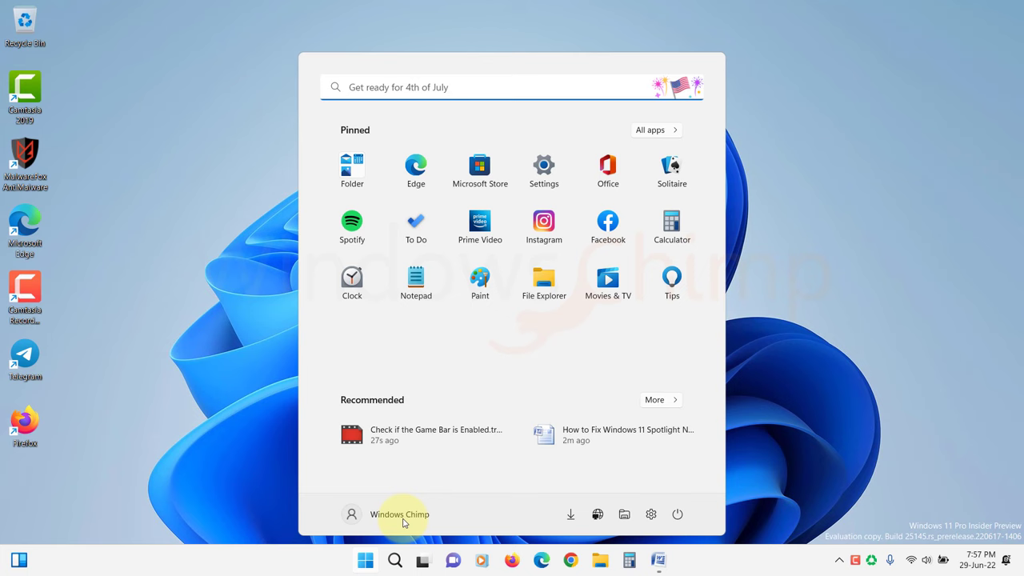
click(544, 170)
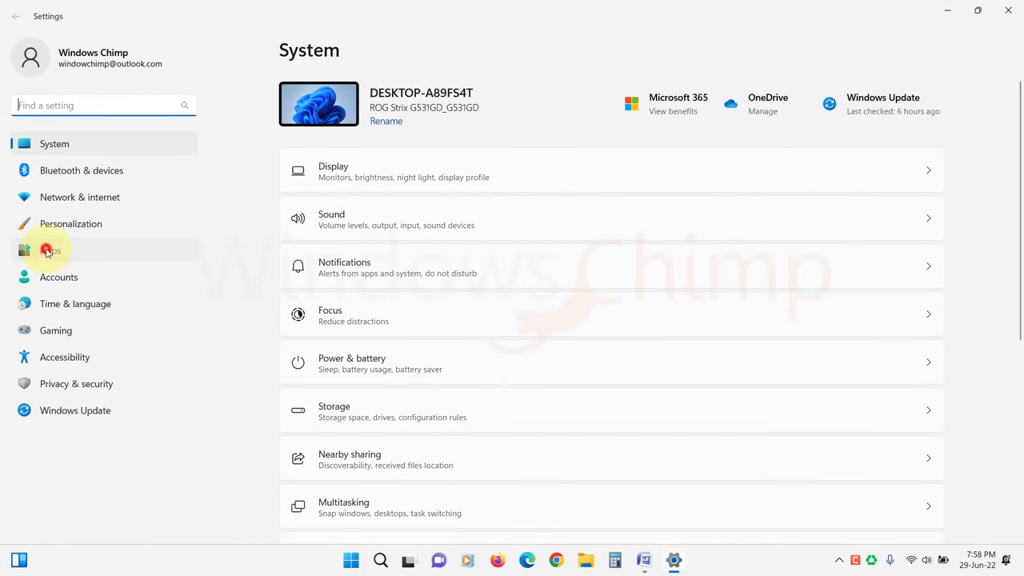
click(45, 250)
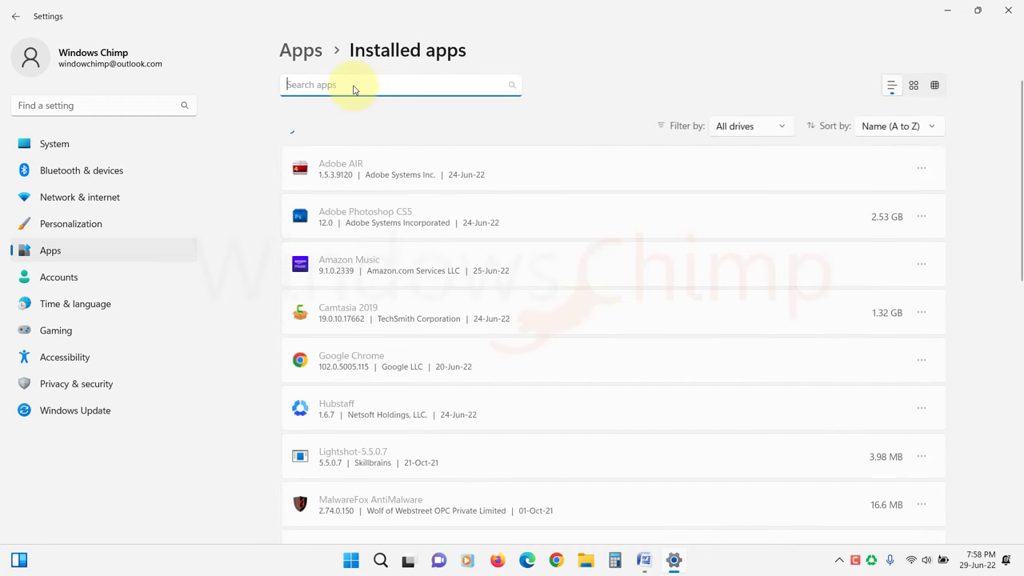
text(Xbox game bar)
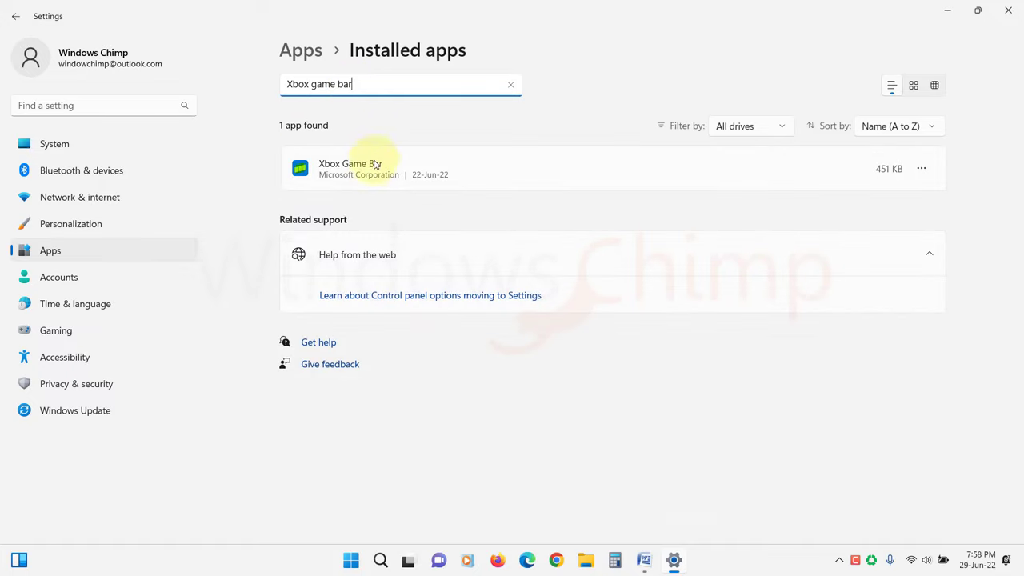
click(921, 170)
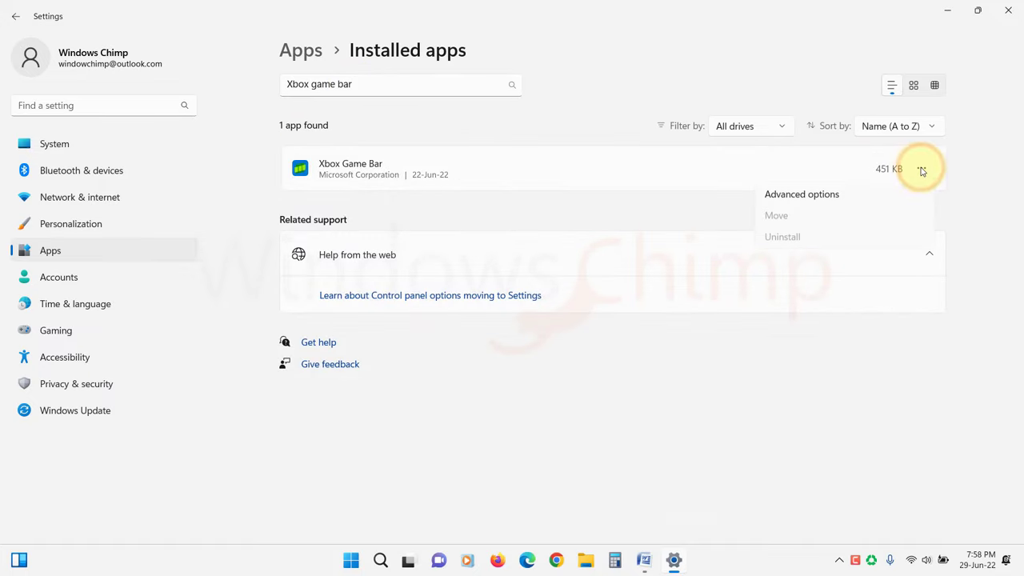
click(820, 198)
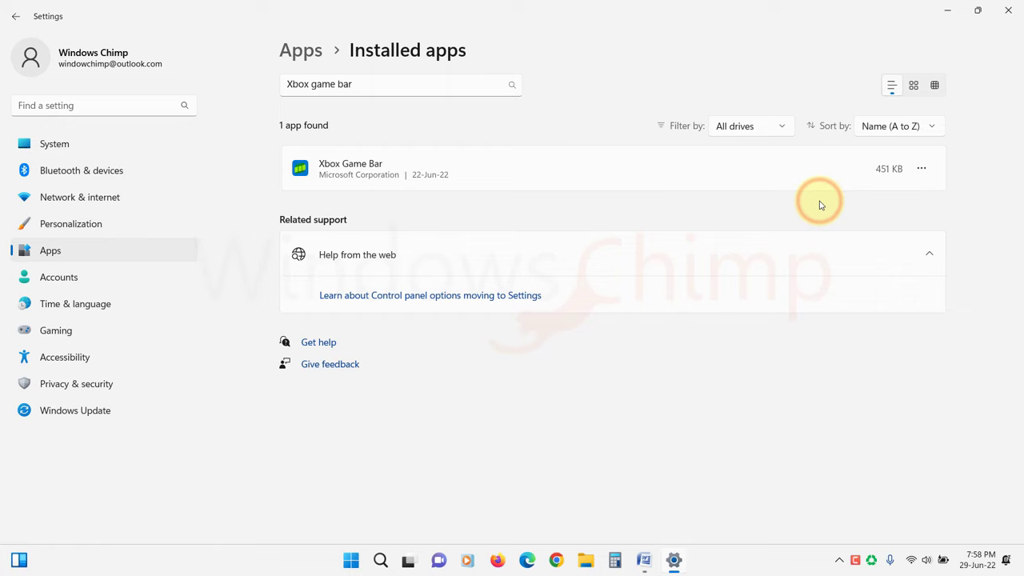
Step: Repair Xbox Game Bar, then reset it and confirm deleting its data
scroll(552, 300, down, 2)
scroll(552, 300, down, 3)
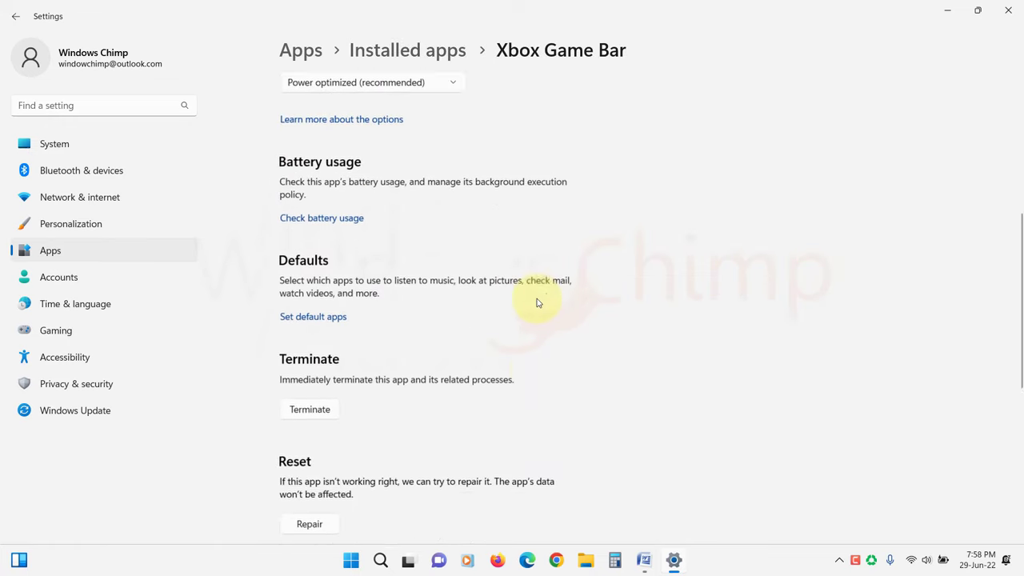
scroll(535, 301, down, 2)
scroll(535, 301, down, 2)
scroll(528, 304, down, 1)
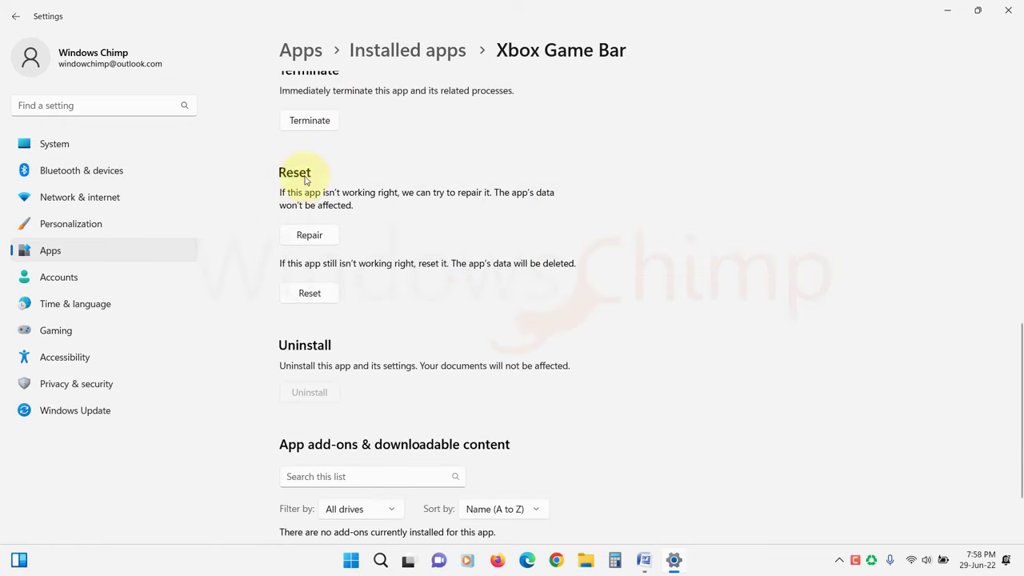
click(311, 237)
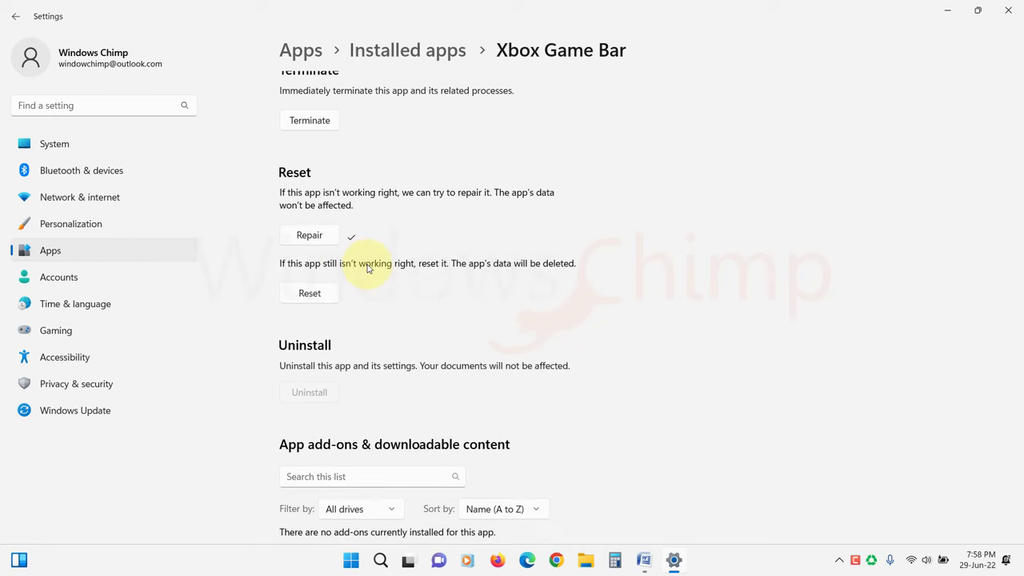
click(318, 295)
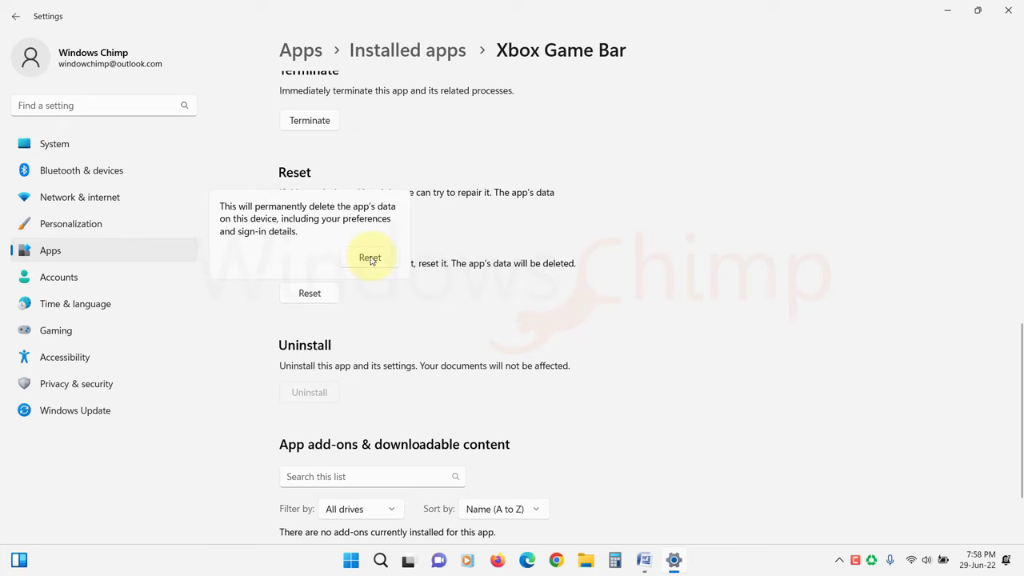
click(370, 257)
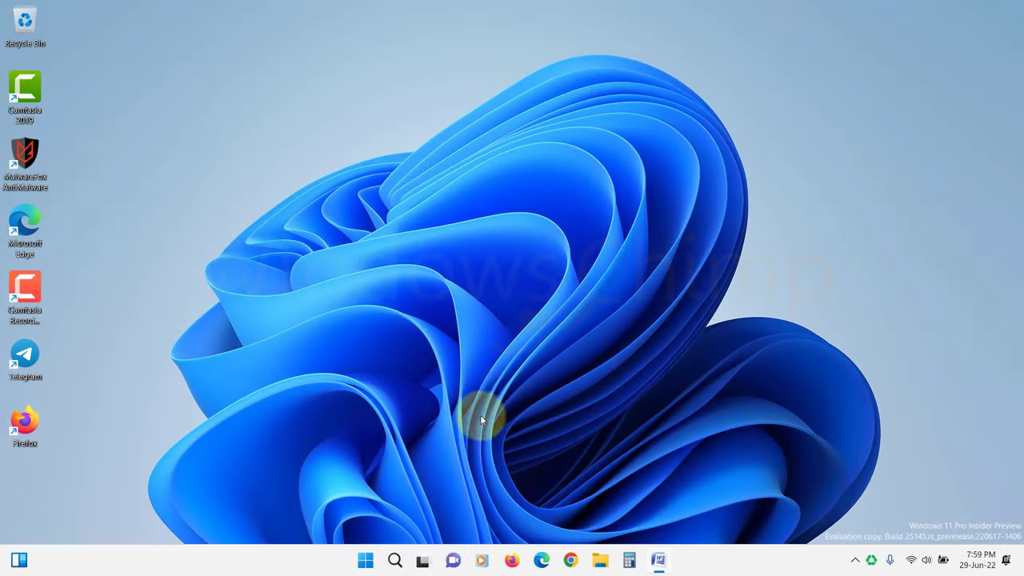
Step: Run 'Get-AppxPackage Microsoft.XboxGamingOverlay | Remove-AppxPackage' in an administrator PowerShell
click(366, 561)
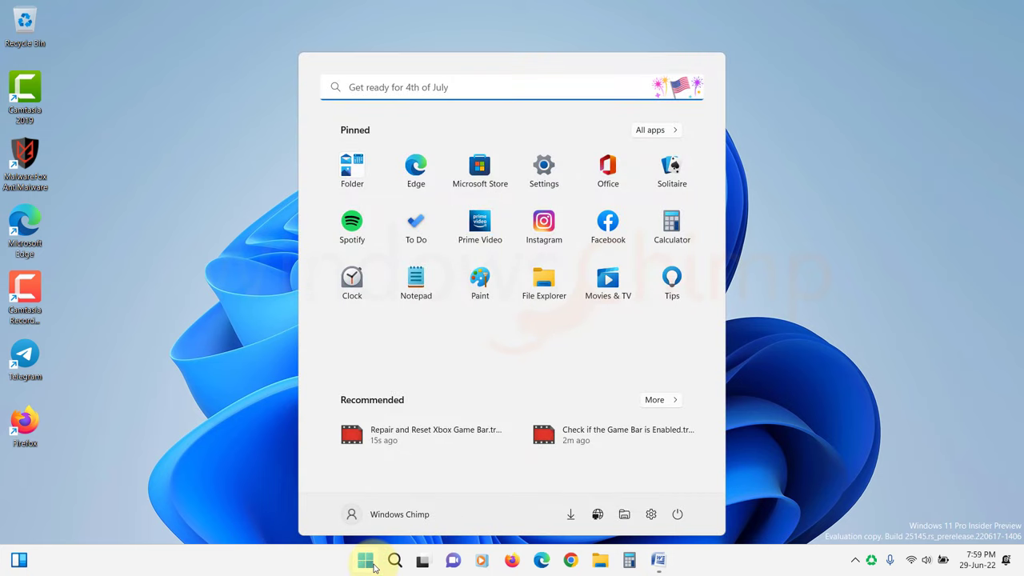
text(power)
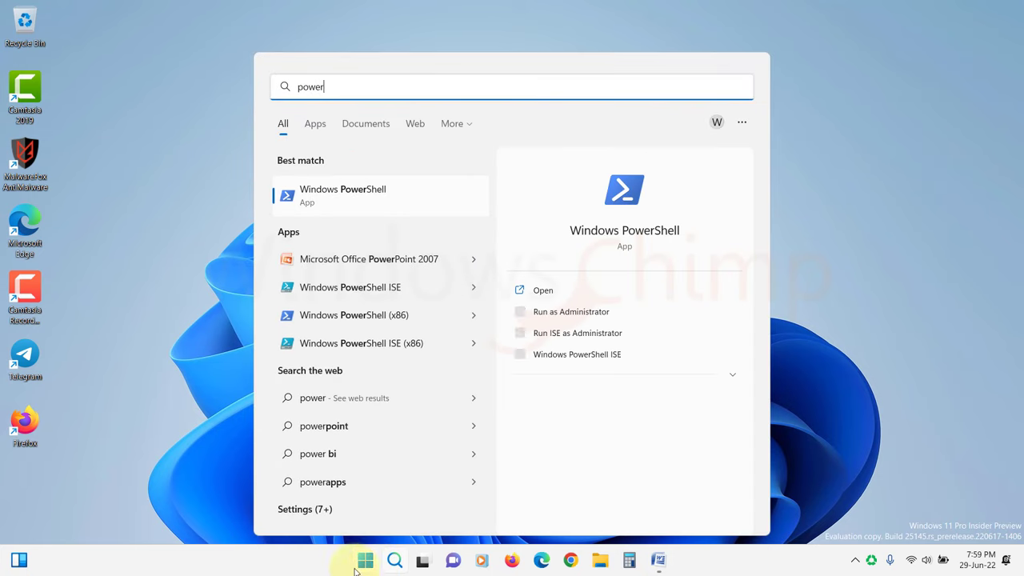
right_click(380, 194)
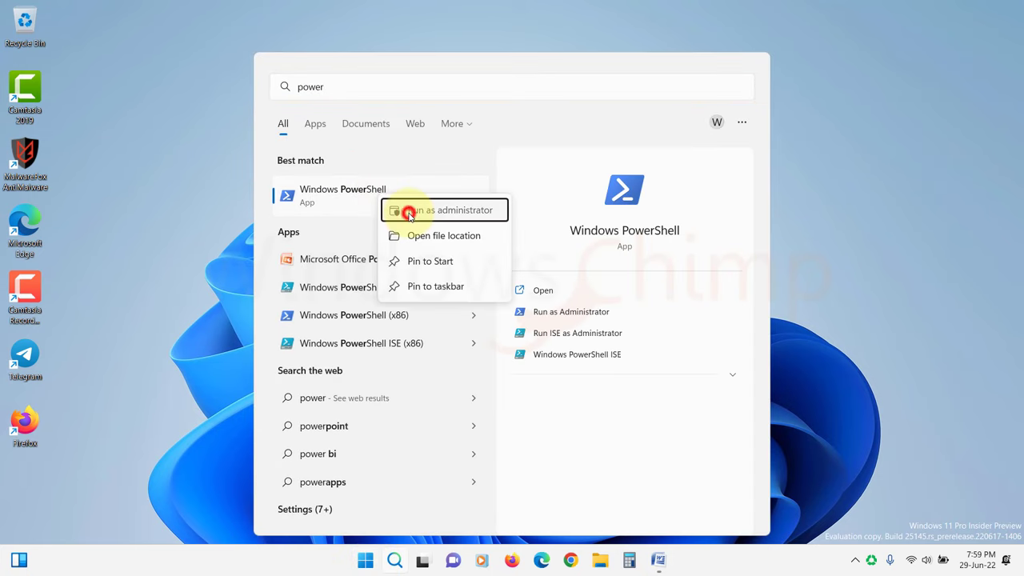
click(408, 212)
click(440, 384)
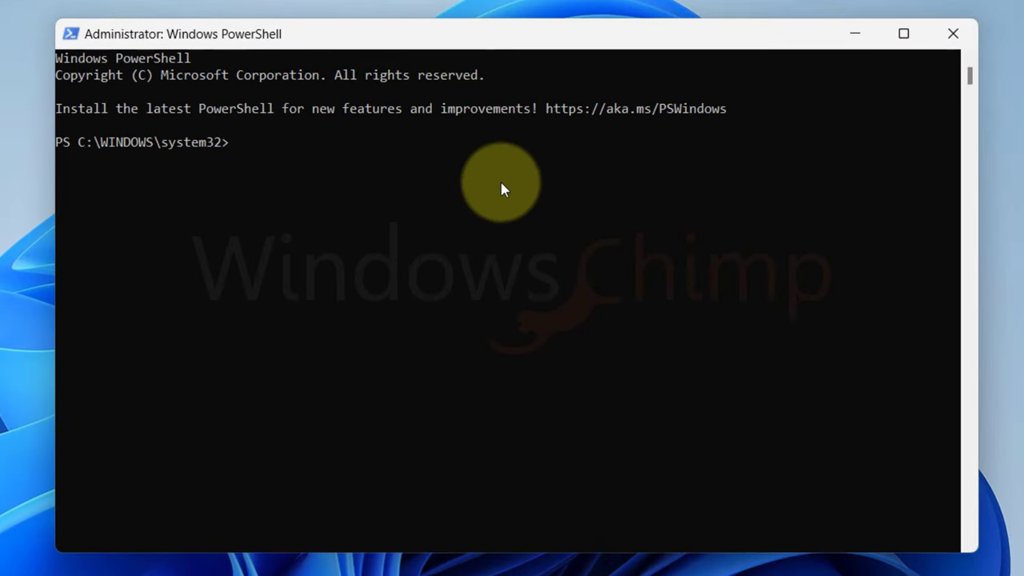
text(Get-AppxPackage Microsoft.XboxGamingOverlay | Remove-AppxPackage)
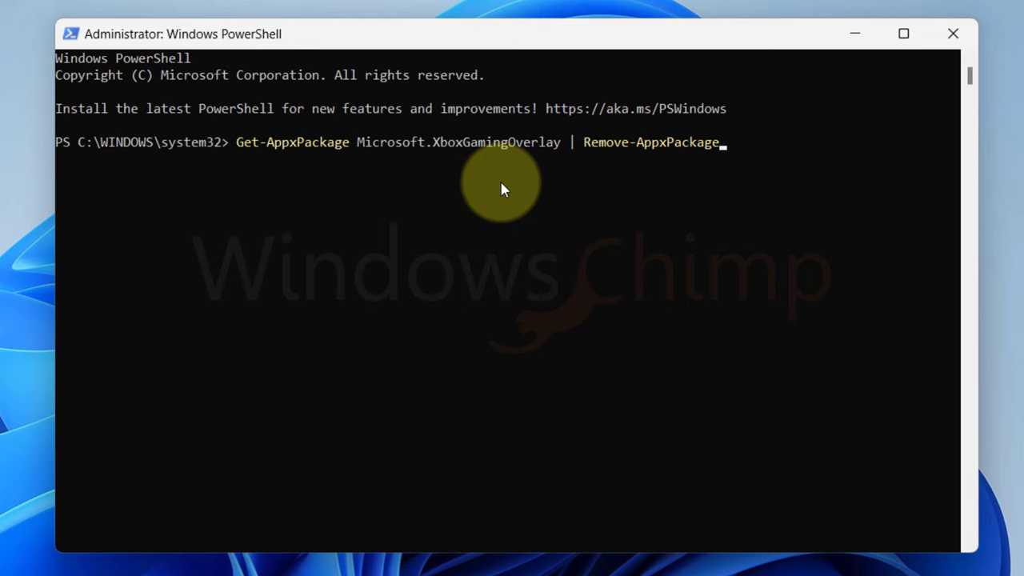
key(Return)
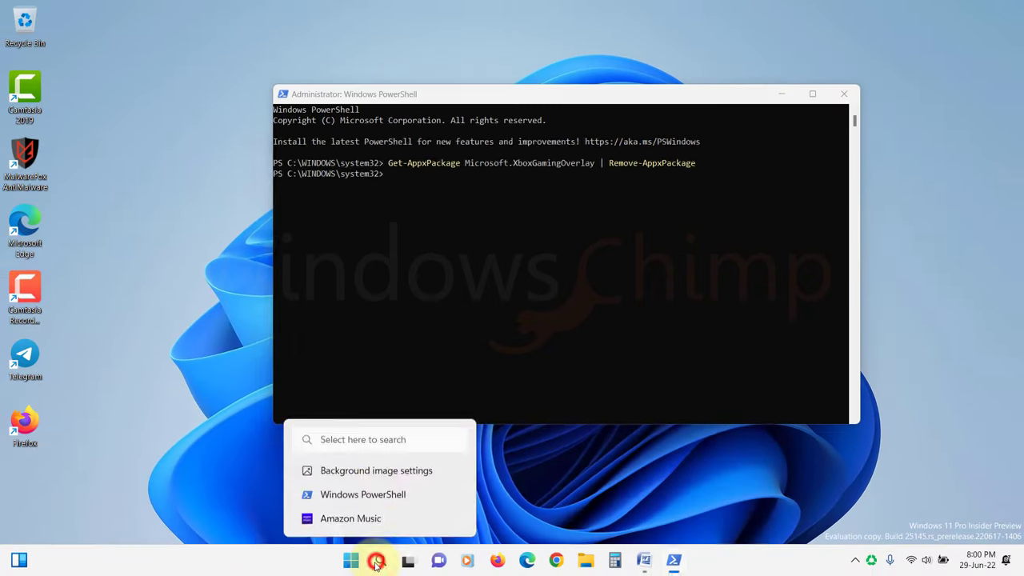
Step: Find 'xbox game bar' in Microsoft Store and start its download
click(374, 564)
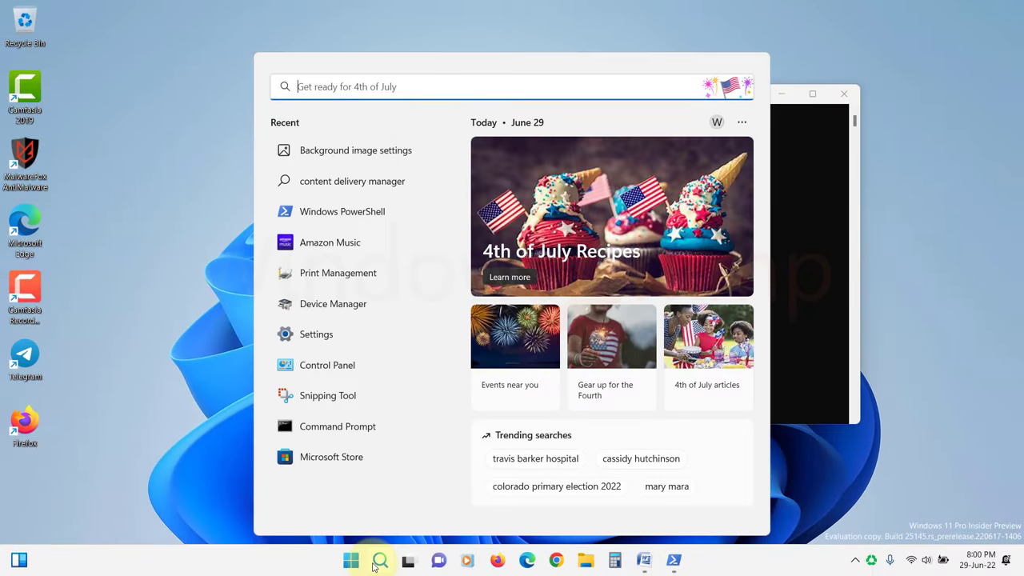
text(store)
click(365, 202)
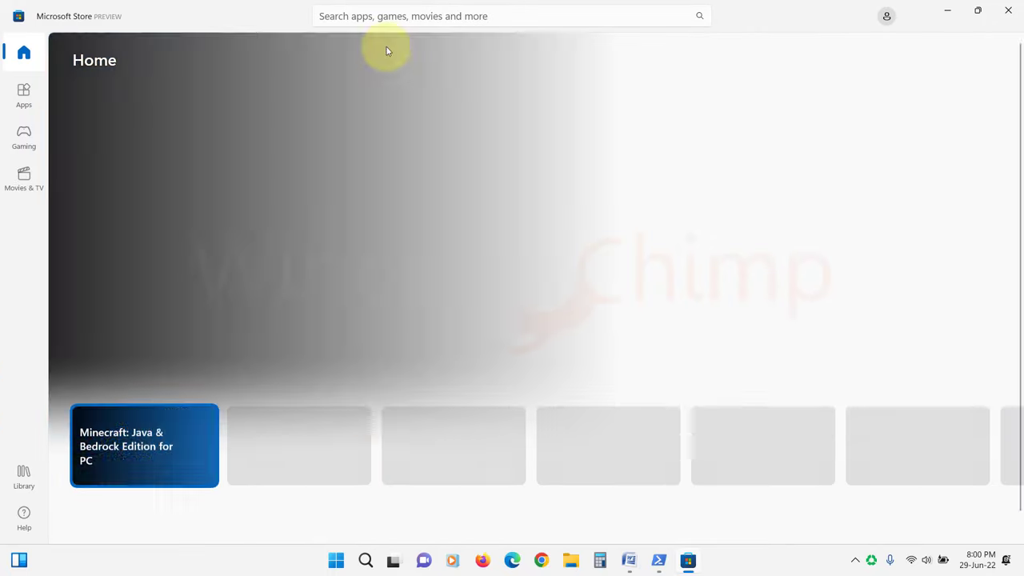
click(390, 13)
text(xbox game bar)
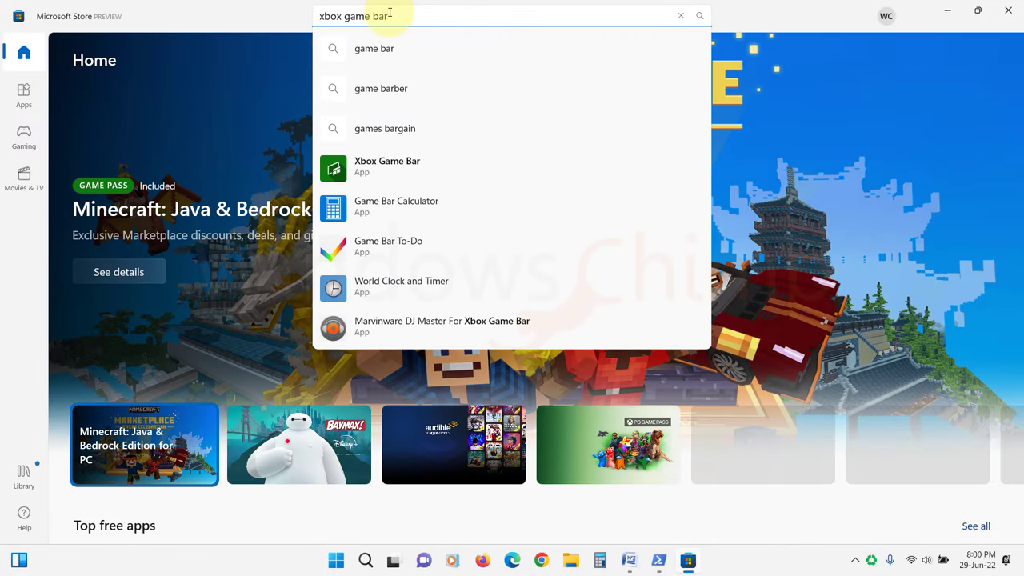
click(378, 167)
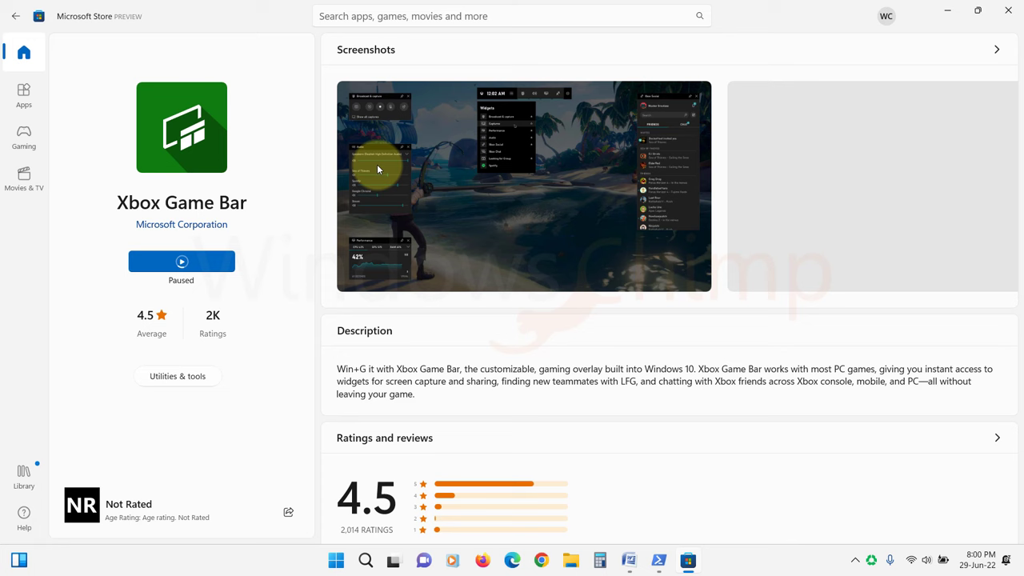
click(183, 264)
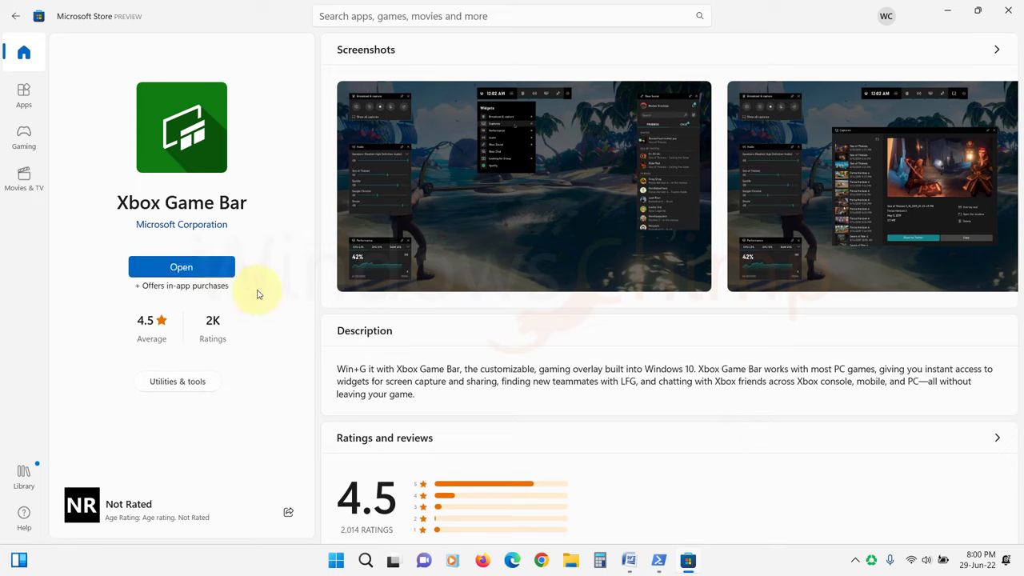
Step: Launch the reinstalled Xbox Game Bar from the Store, then open Registry Editor as administrator
click(182, 269)
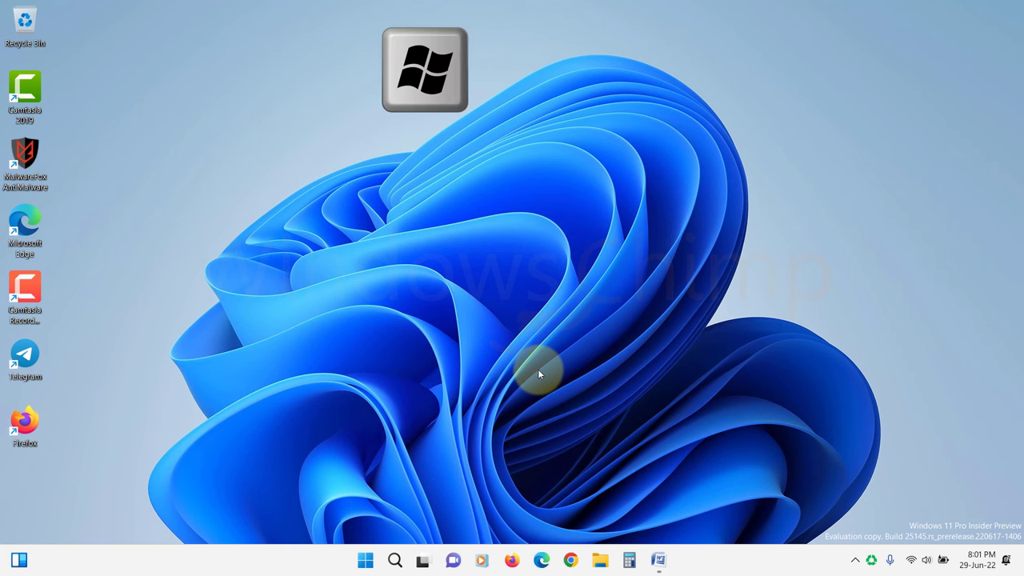
key(super+r)
text(r)
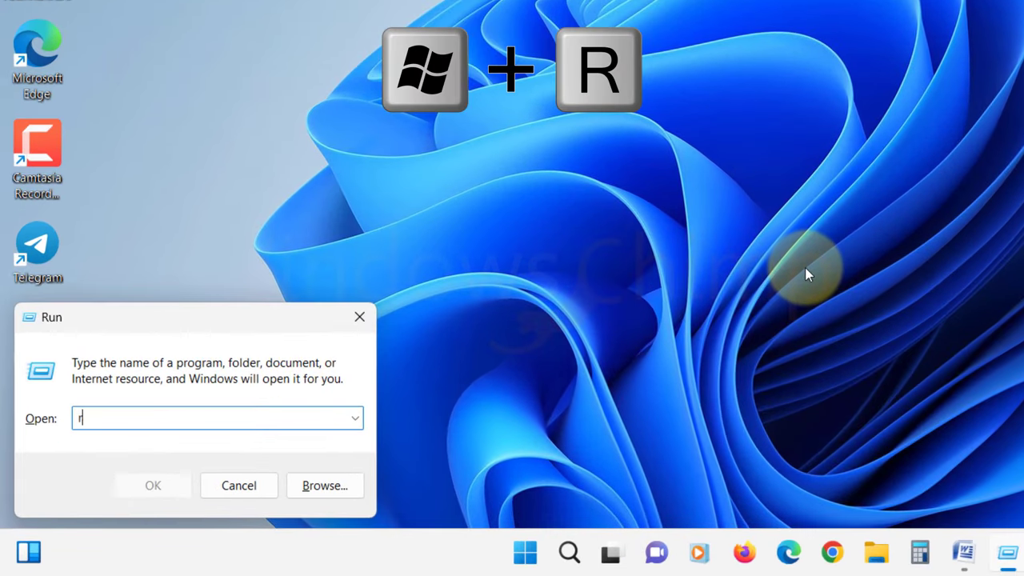
text(egedit)
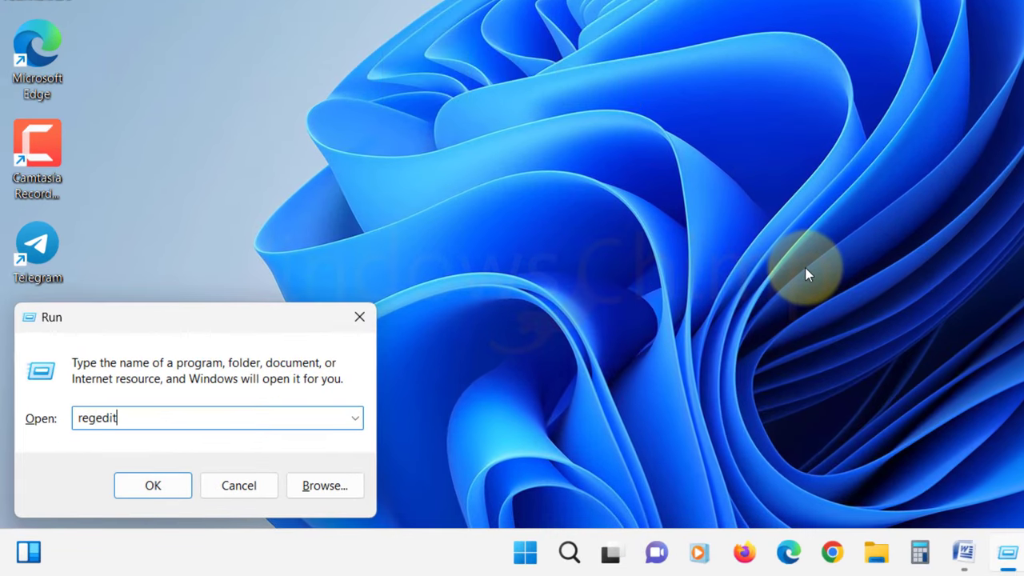
key(Return)
click(740, 285)
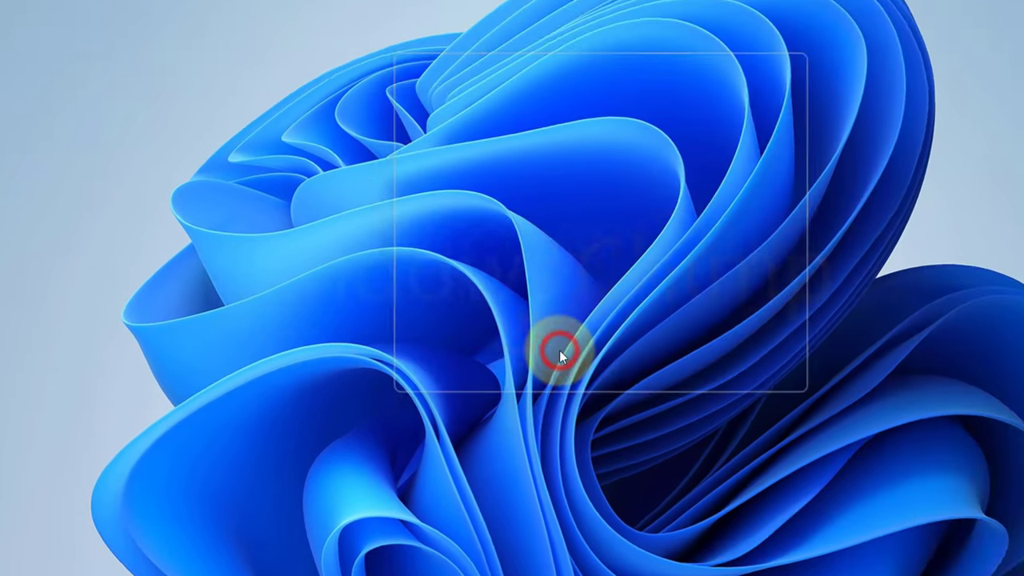
Step: Expand HKEY_CURRENT_USER\Software\Microsoft down to the Windows key
click(33, 150)
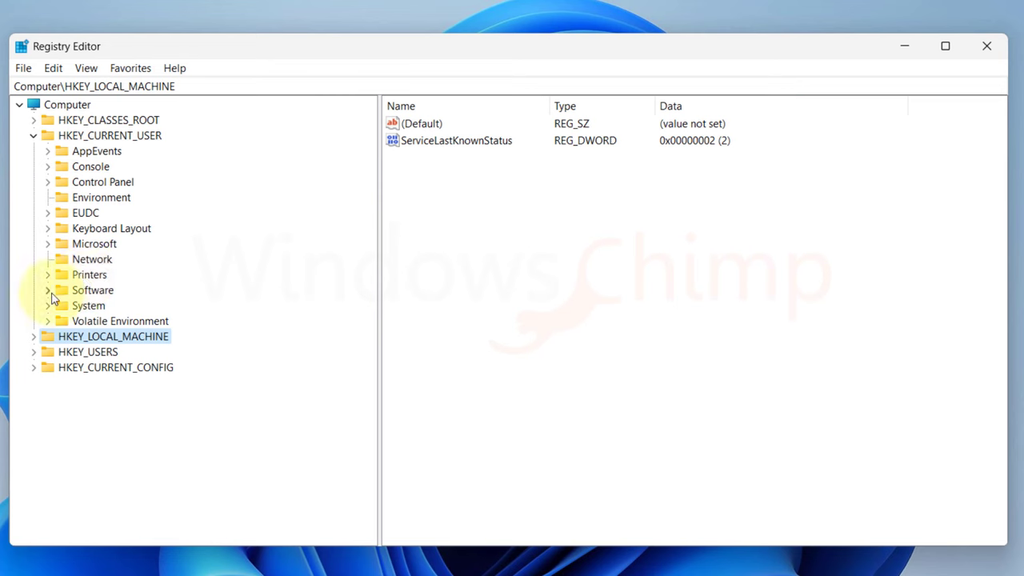
click(47, 289)
click(90, 293)
click(94, 337)
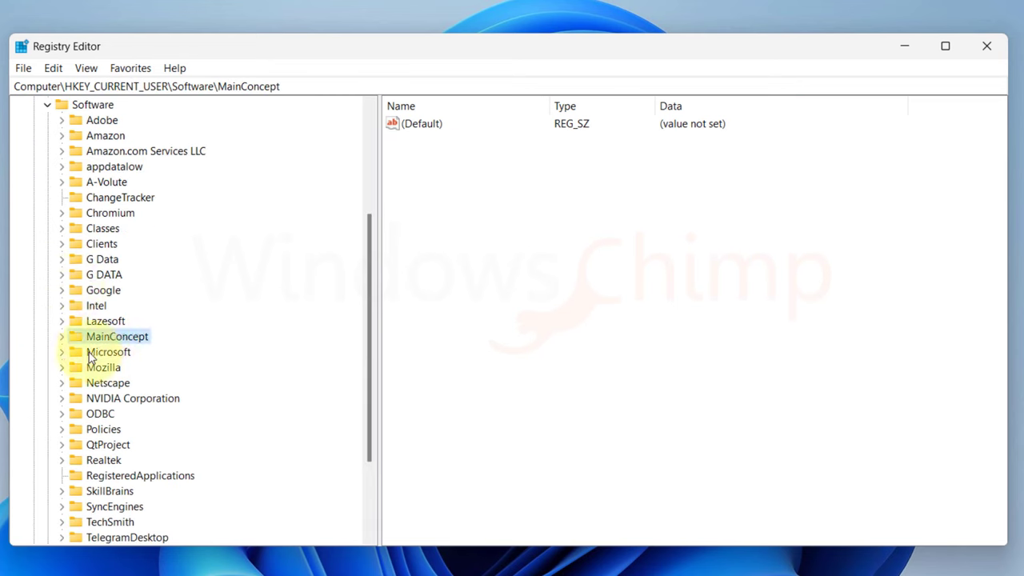
click(62, 352)
click(126, 230)
key(w)
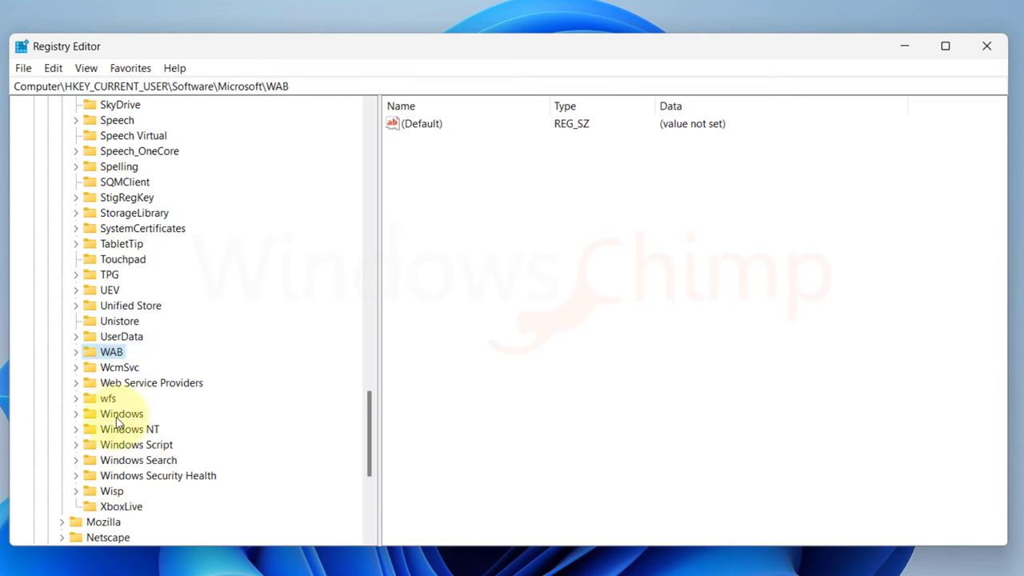
click(76, 413)
Step: Expand CurrentVersion and select the GameDVR key to list its values
click(140, 446)
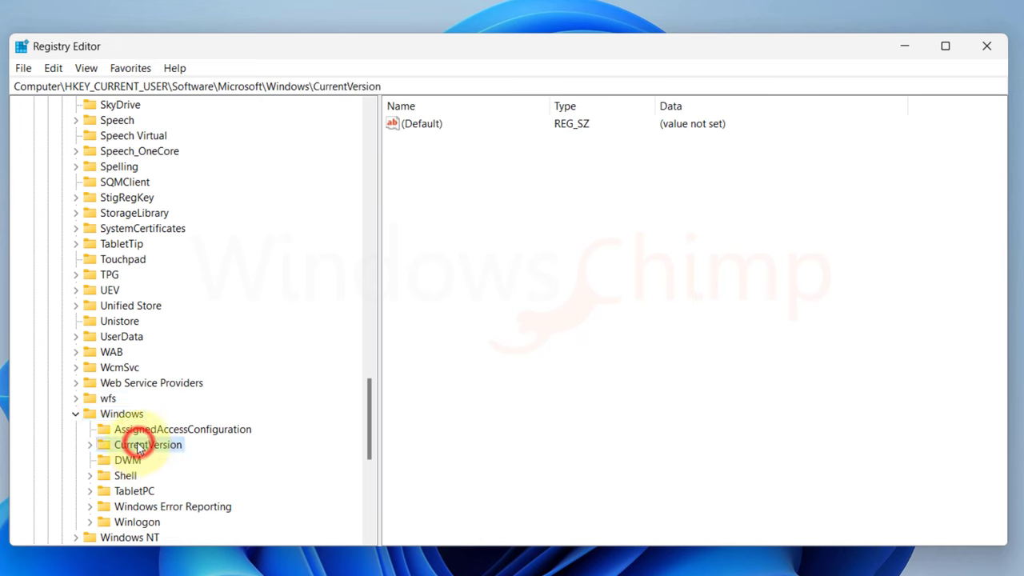
click(90, 444)
click(157, 182)
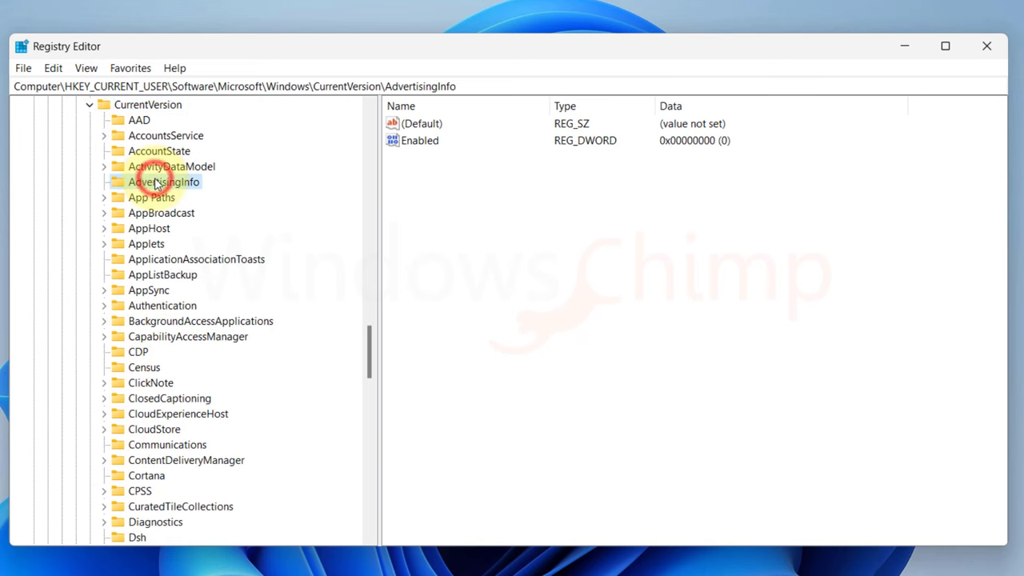
scroll(171, 244, down, 5)
click(139, 398)
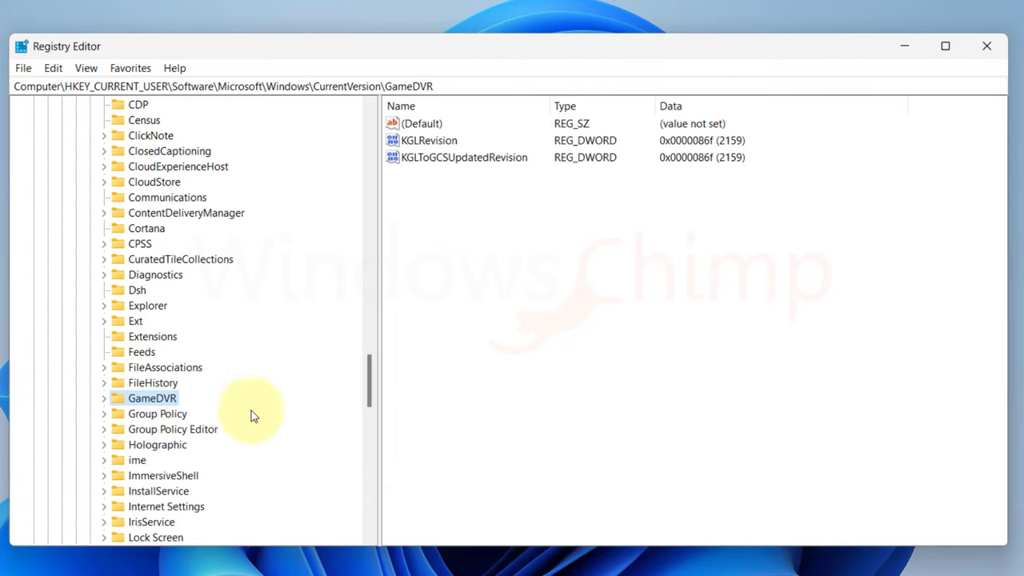
click(454, 261)
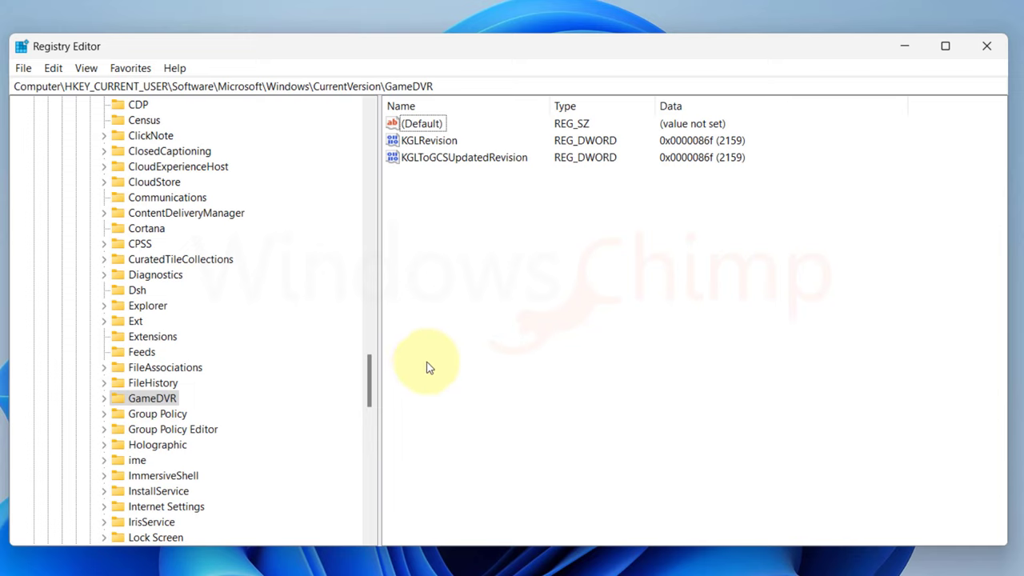
Step: Create a DWORD (32-bit) value AppCaptureEnabled in GameDVR with data 1
right_click(466, 271)
mouse_move(509, 280)
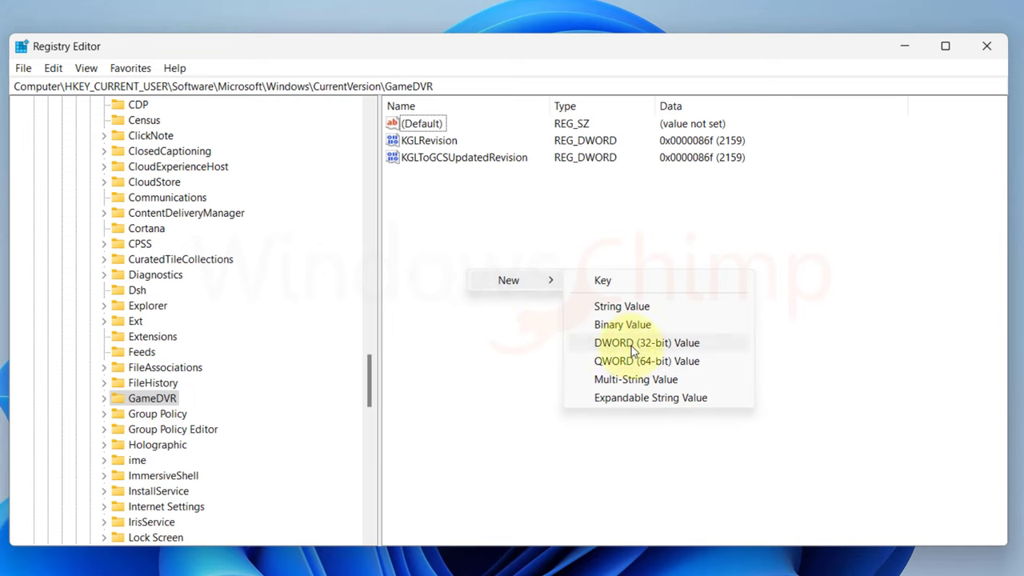
click(632, 349)
text(AppCaptureEnabled)
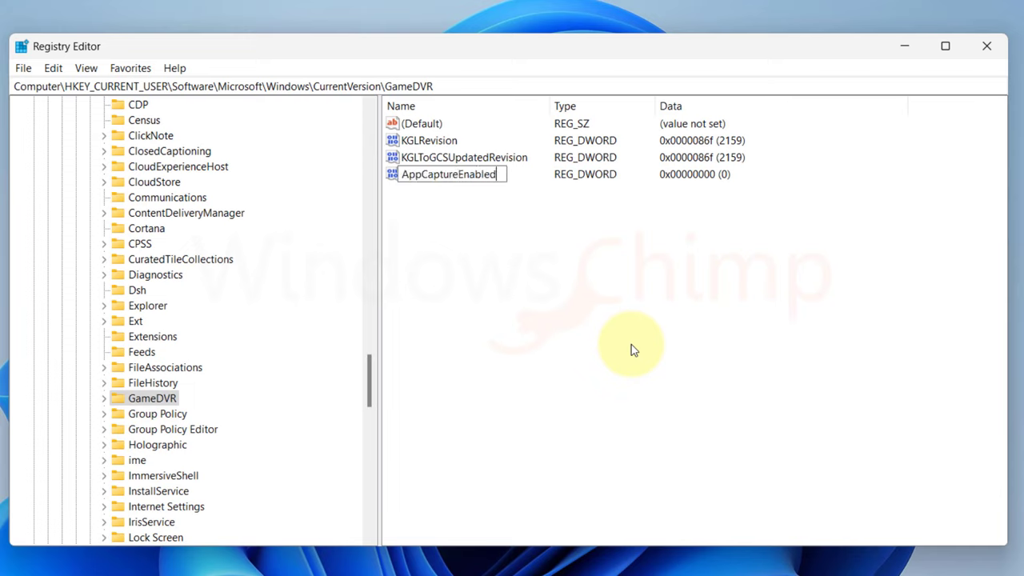
key(Return)
double_click(484, 180)
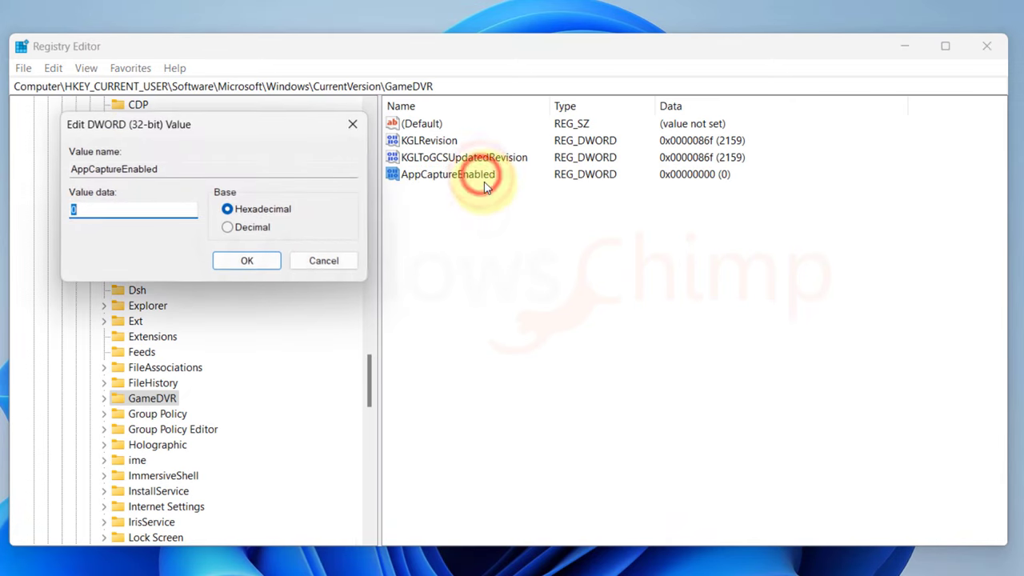
click(228, 210)
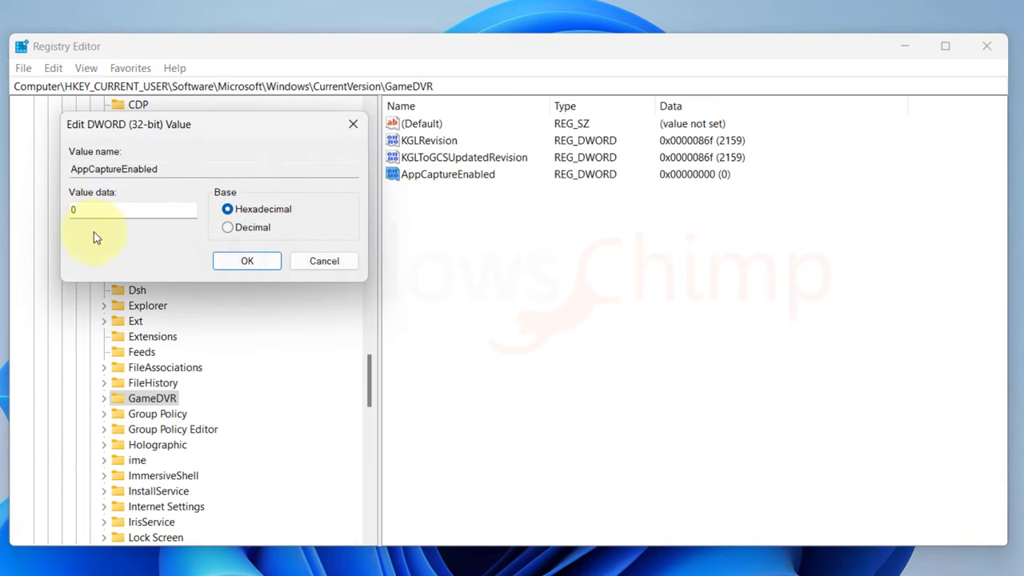
double_click(89, 208)
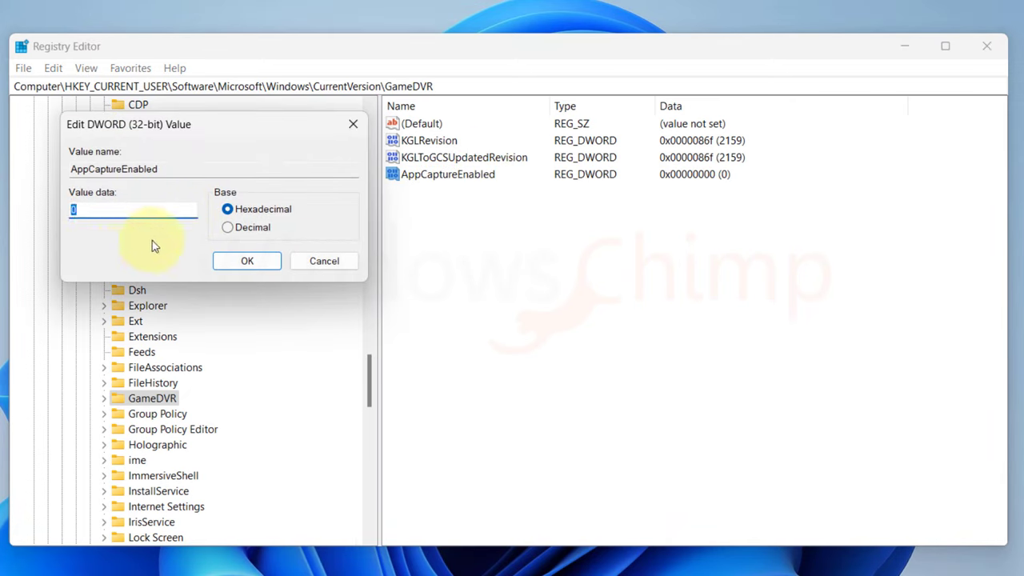
text(1)
click(261, 261)
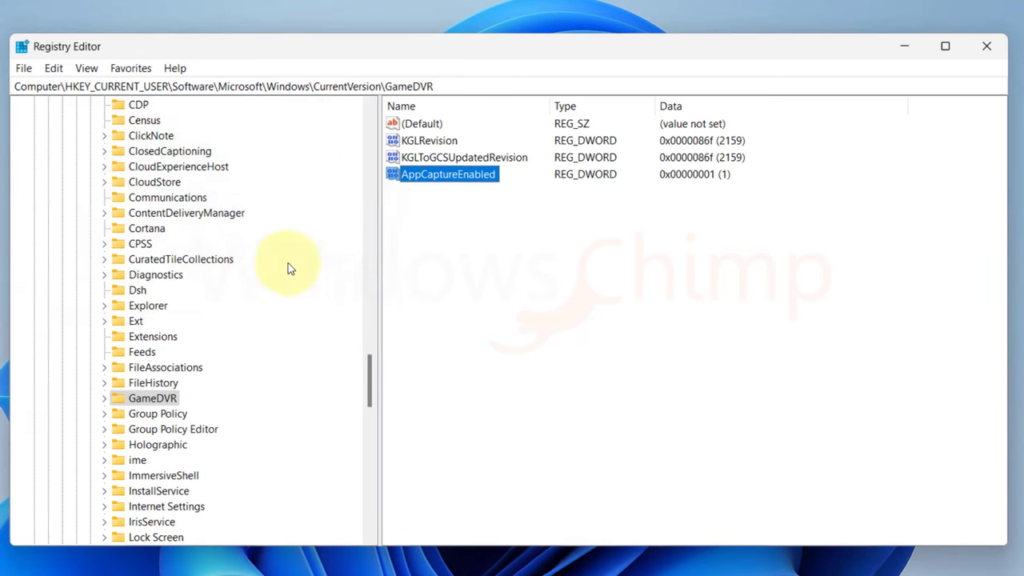
Step: Restart the PC, then launch Command Prompt as administrator from a 'cmd' Start search
click(351, 562)
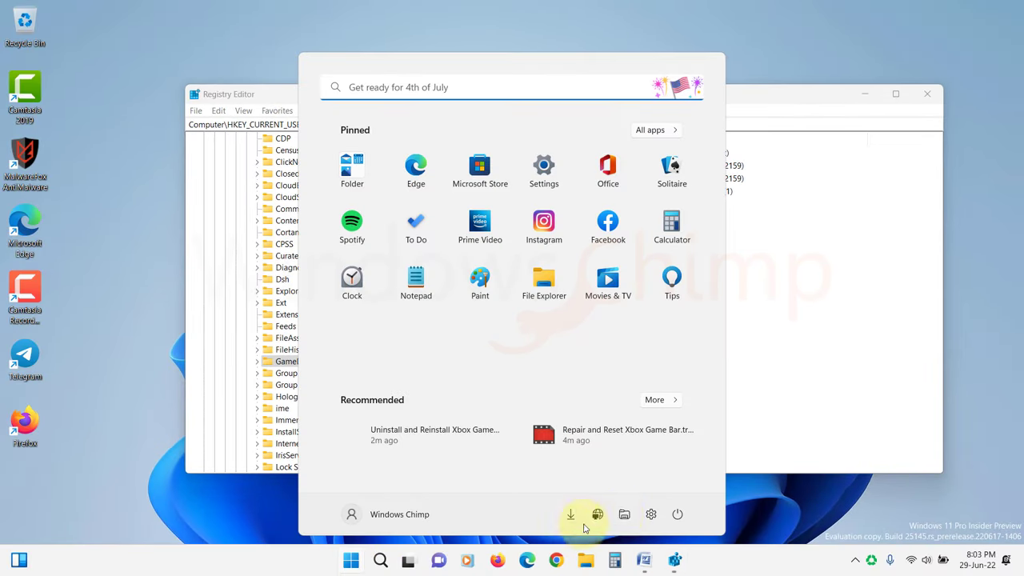
click(684, 516)
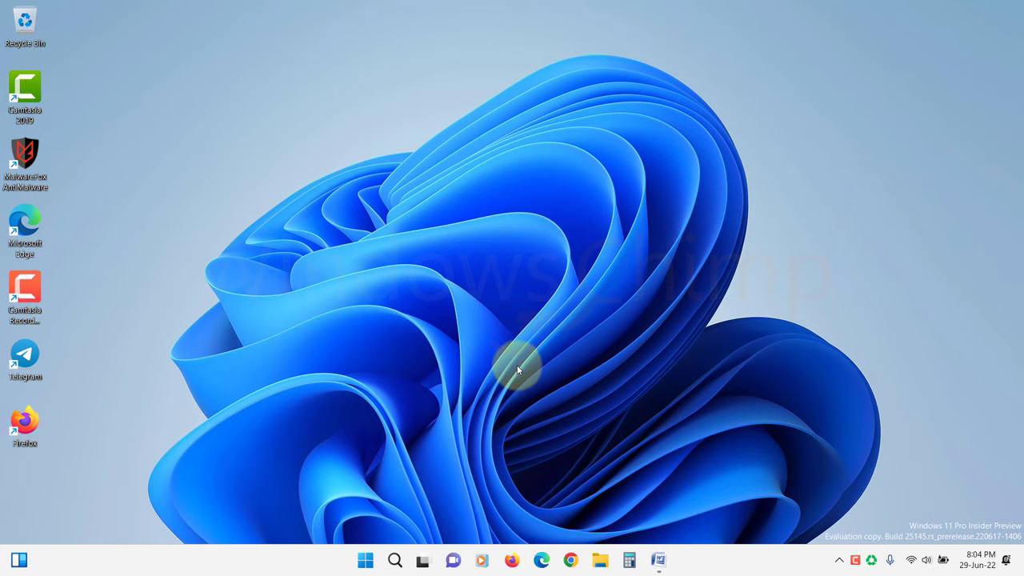
click(365, 558)
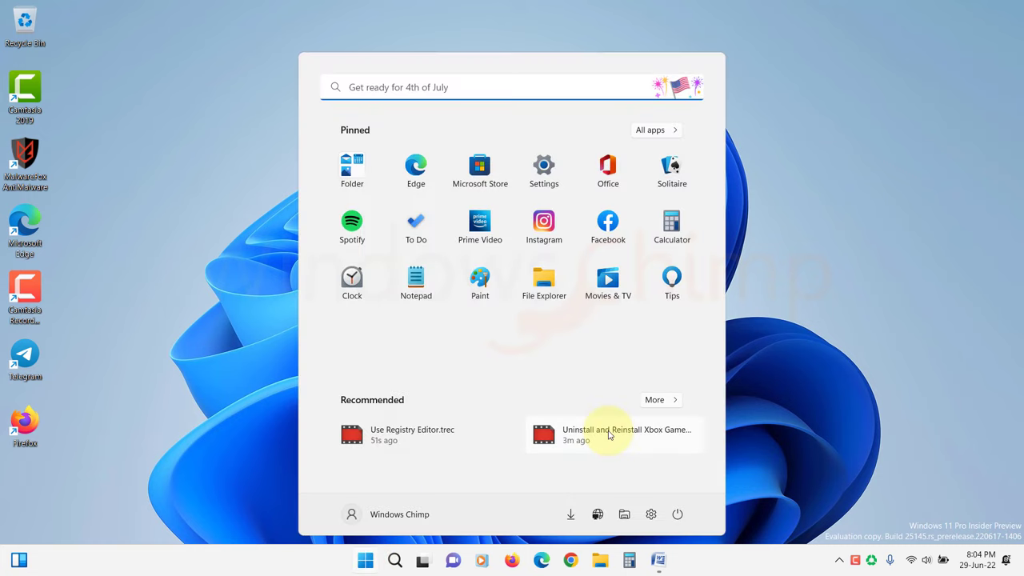
text(cmd)
click(388, 193)
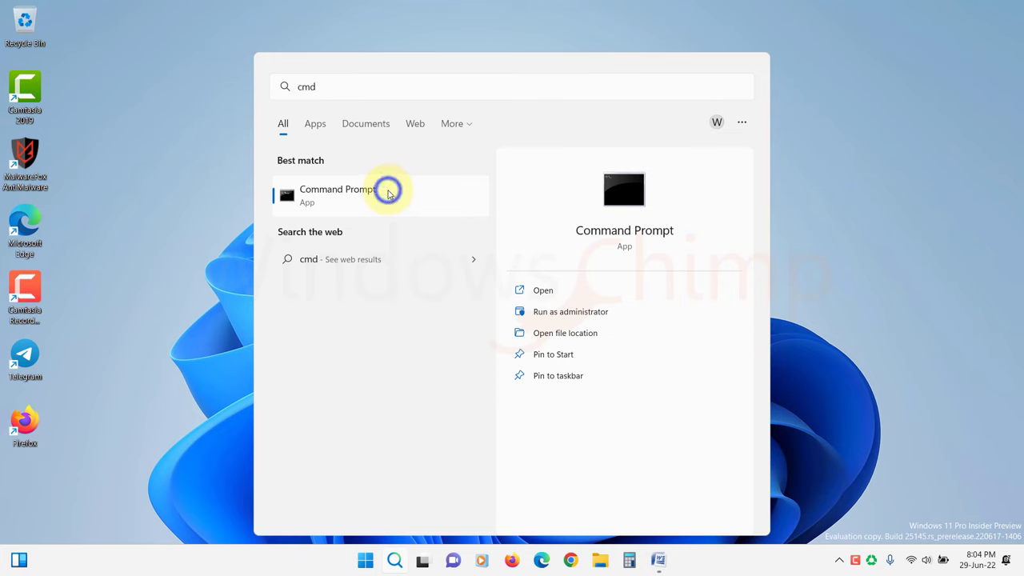
right_click(388, 193)
click(413, 209)
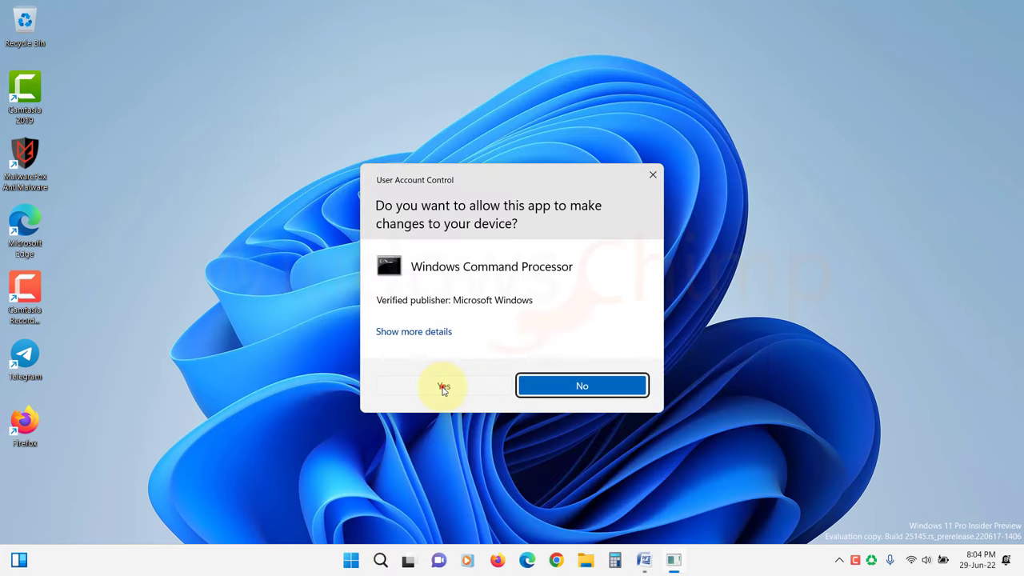
click(442, 387)
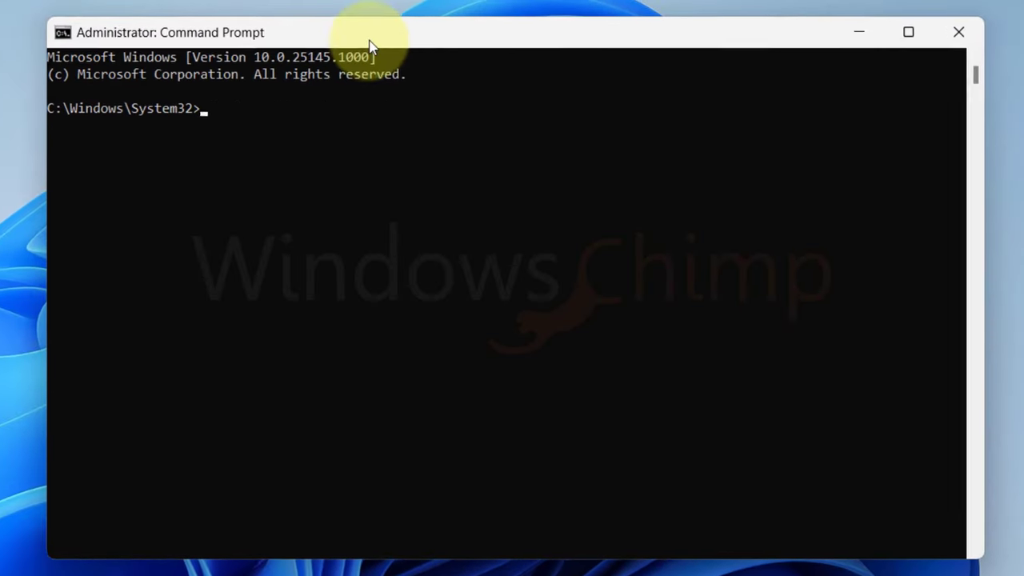
Step: Run sfc /scanfile and /verifyfile on c:\windows\system32\ieframe.dll, finding no integrity violations
text(sfc /scanfile=c:\windows\system32\ieframe.dll)
key(Return)
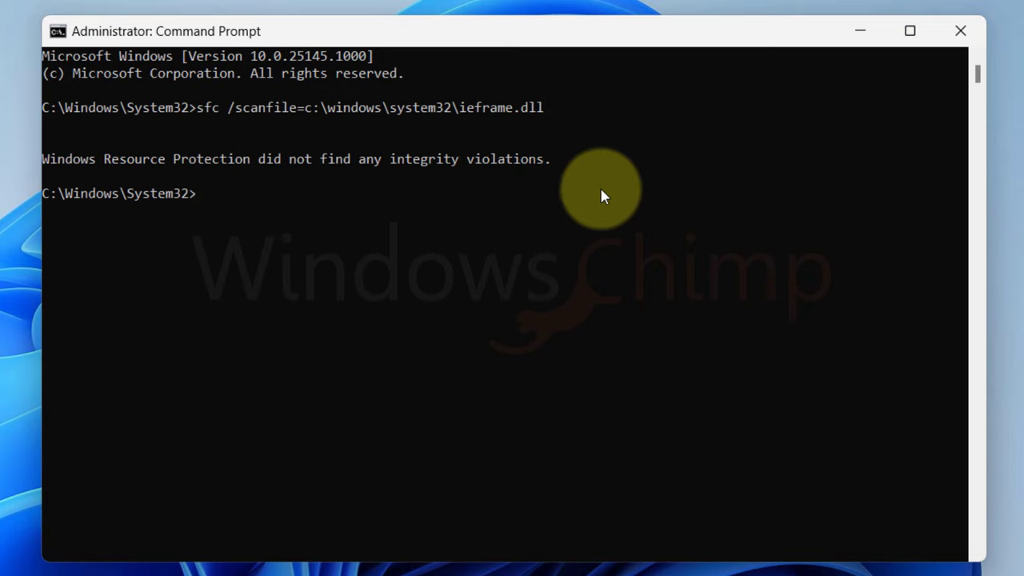
text(sfc /verifyfile=c:\windows\system32\ieframe.dll)
key(Return)
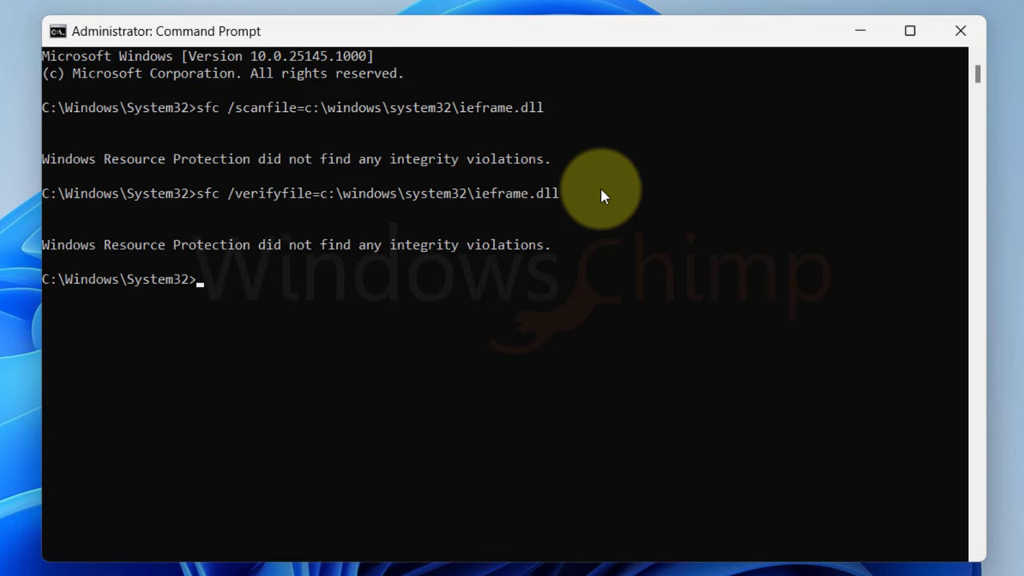
Step: List file associations with assoc, then start a full sfc /scannow system scan
text(assoc)
key(Return)
text(sfc /scannow)
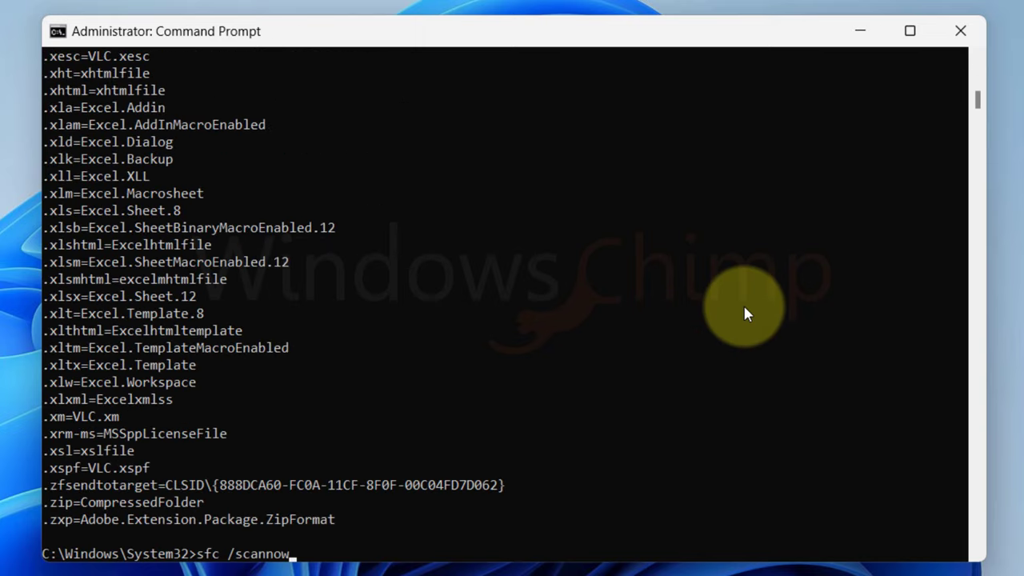
key(Return)
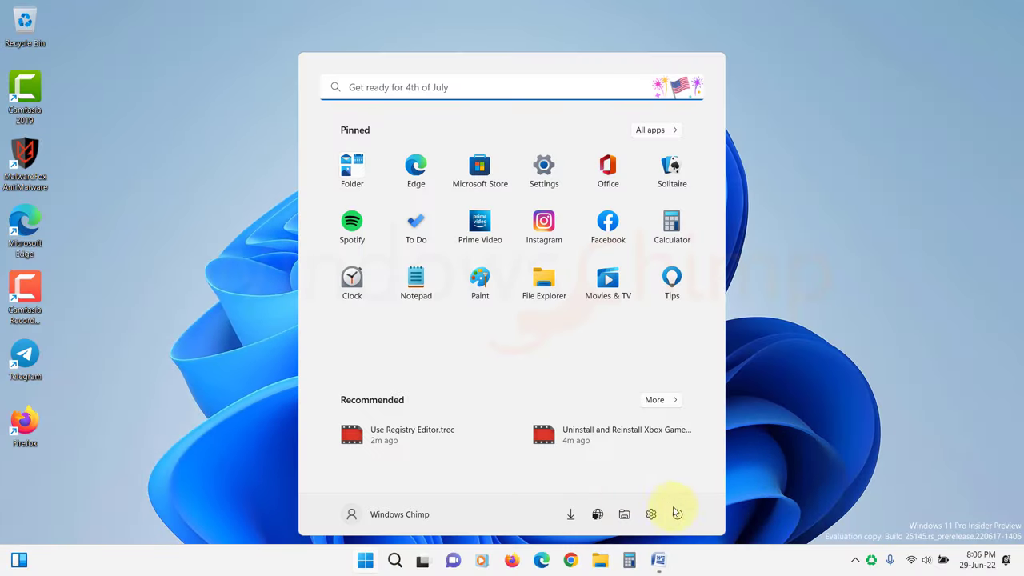
Step: Show the Start menu power options, including Restart, and launch the Xbox Game Bar overlay with Win+G
click(675, 512)
key(super+g)
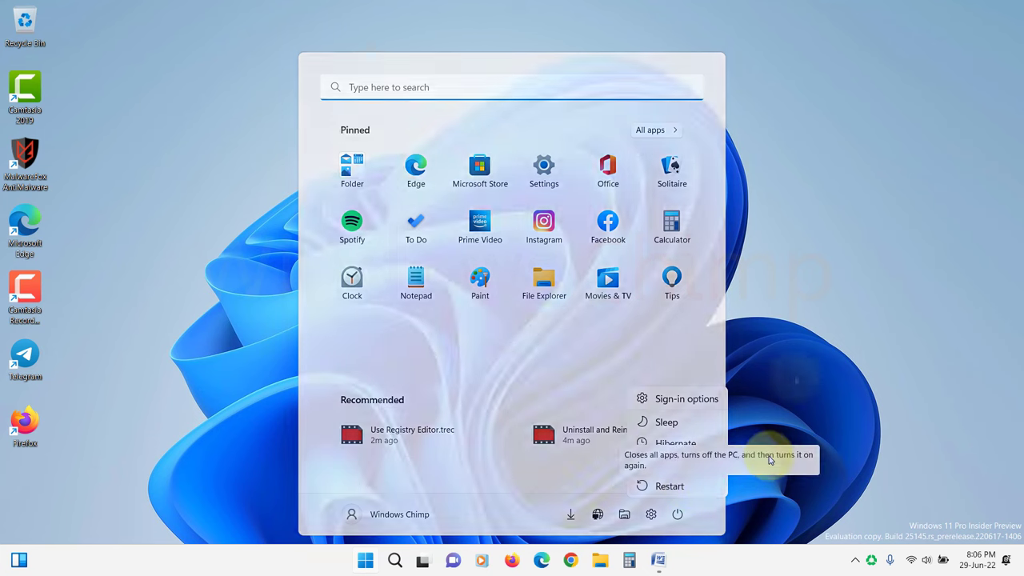